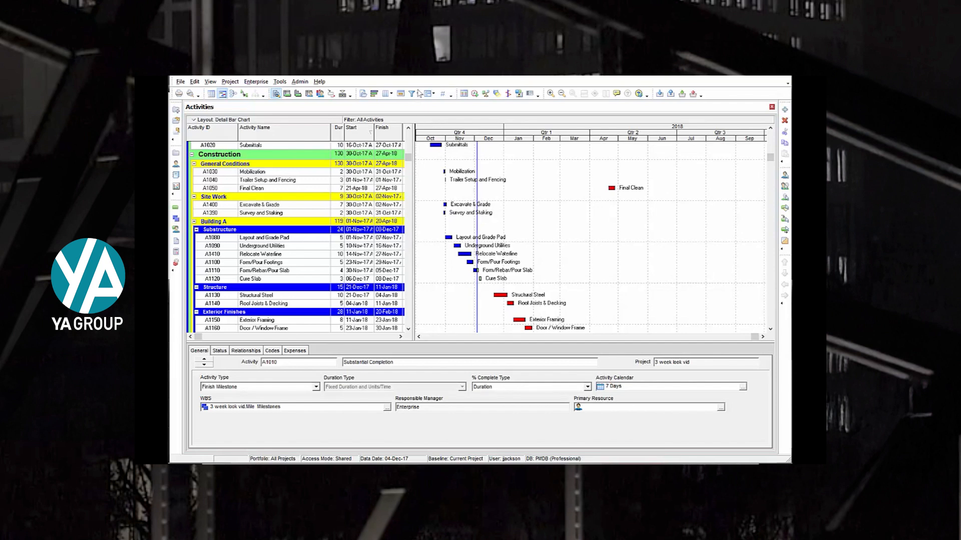
- Create a new activity filter named "Lookahead Filter"
{"action": "left_click", "coordinate": [412, 94]}
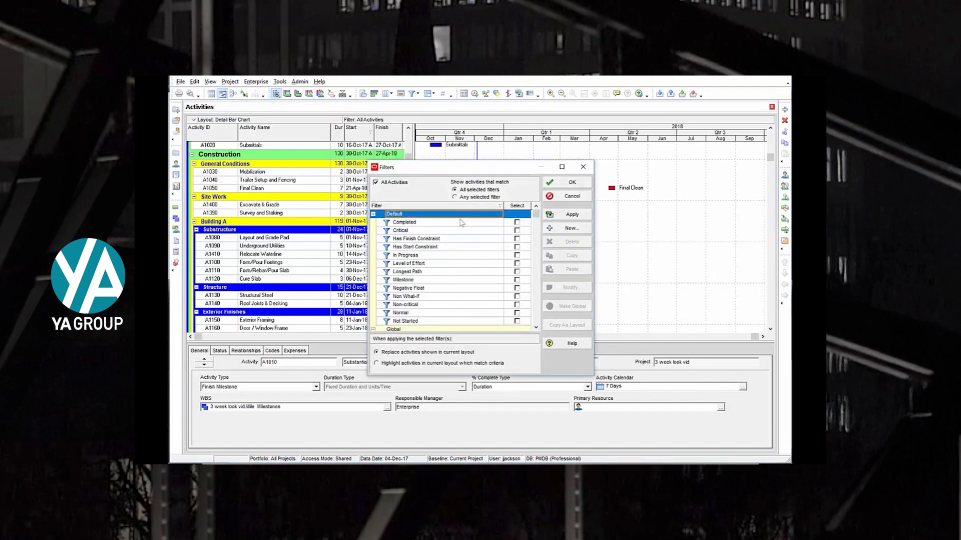
{"action": "left_click", "coordinate": [565, 229]}
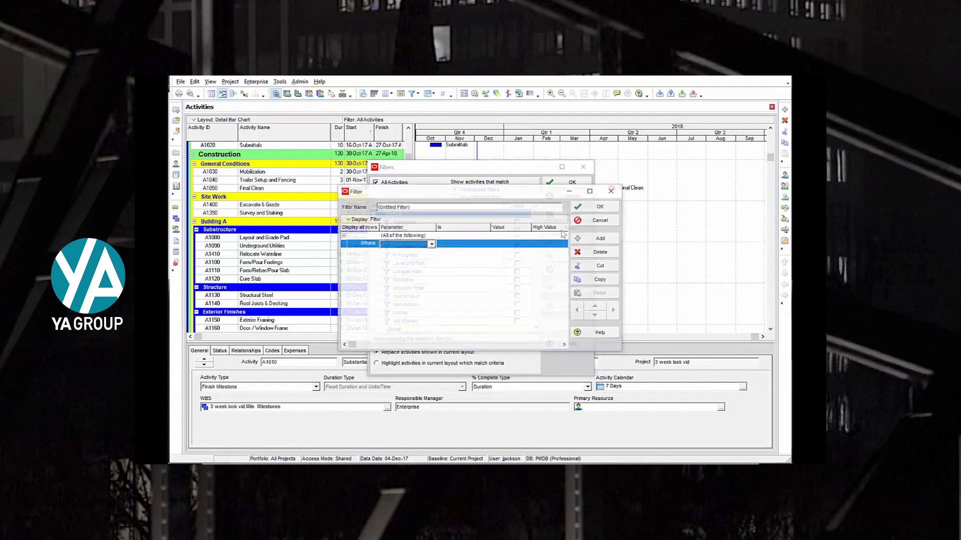
{"action": "left_click", "coordinate": [420, 207]}
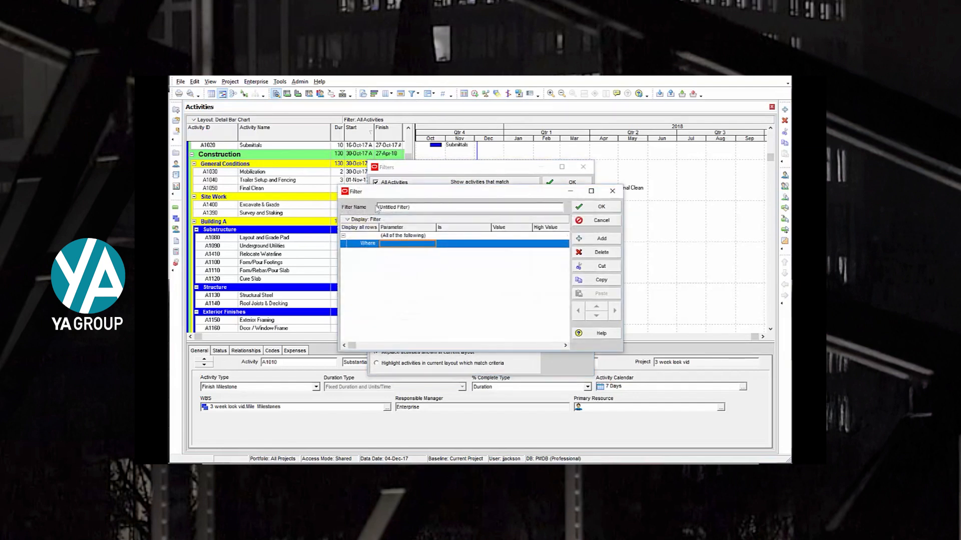
{"action": "left_click_drag", "start_coordinate": [428, 205], "coordinate": [366, 202]}
{"action": "type", "text": "Lookahead Filter"}
- Set the filter's first condition to the Start parameter with the "is within range of" operator
{"action": "left_click", "coordinate": [406, 245]}
{"action": "left_click", "coordinate": [406, 246]}
{"action": "left_click", "coordinate": [418, 245]}
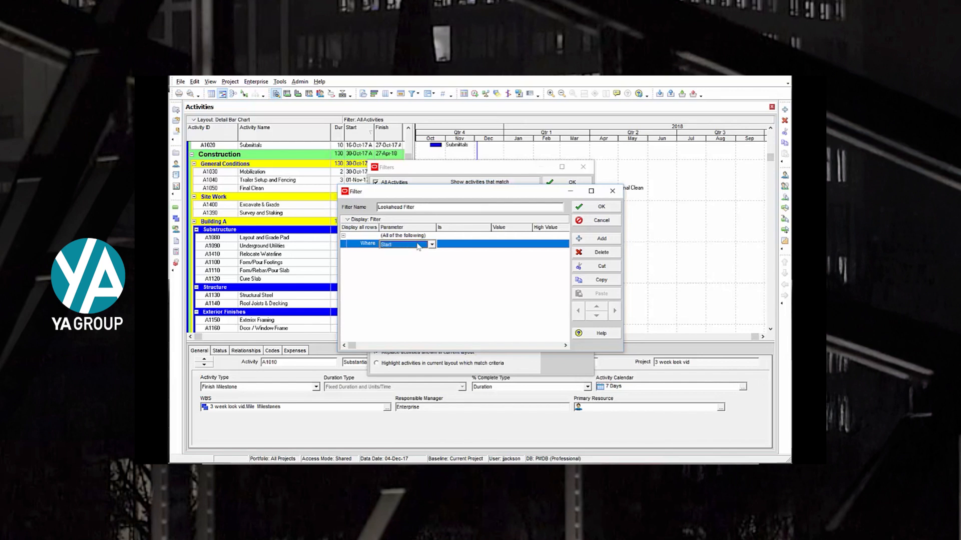
{"action": "left_click", "coordinate": [461, 245]}
{"action": "left_click", "coordinate": [461, 246]}
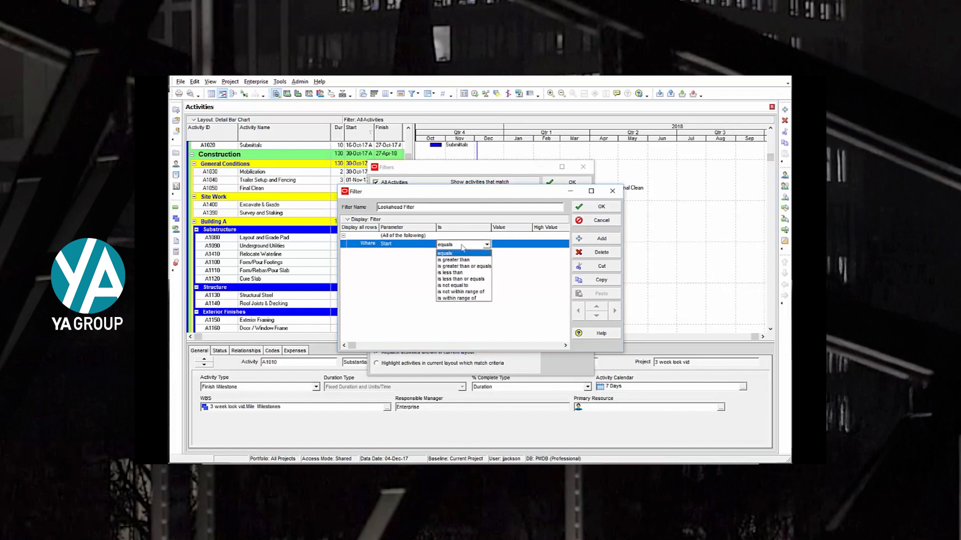
{"action": "left_click", "coordinate": [457, 299]}
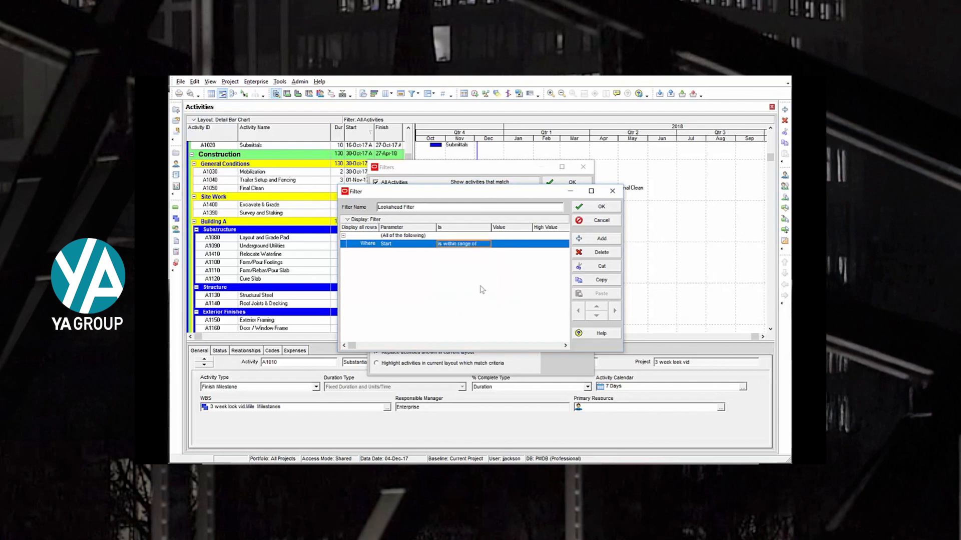
- Set the Start condition's range from a value of DD-1W to a high value of DD+3W
{"action": "left_click", "coordinate": [527, 243]}
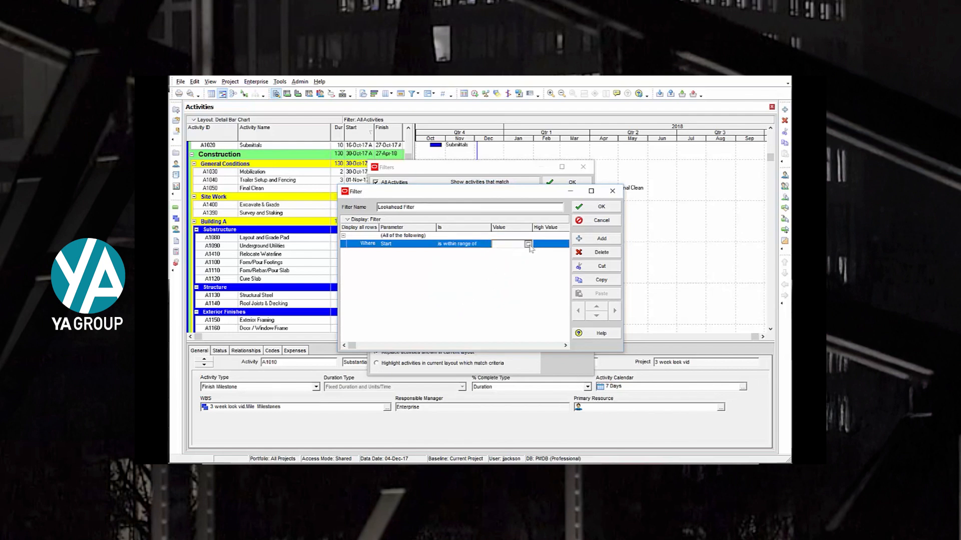
{"action": "left_click", "coordinate": [528, 245]}
{"action": "left_click", "coordinate": [560, 276]}
{"action": "type", "text": "-14"}
{"action": "left_click", "coordinate": [547, 245]}
{"action": "left_click", "coordinate": [565, 244]}
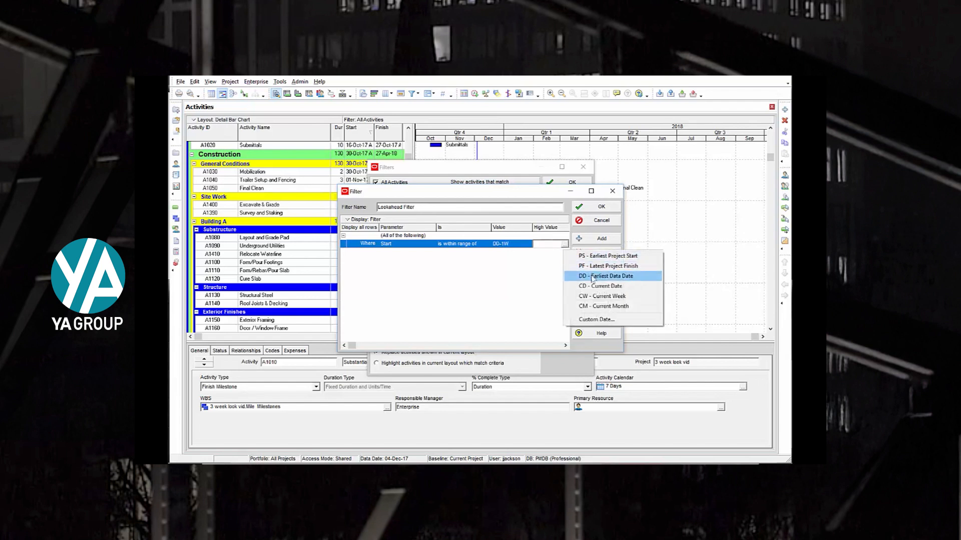
{"action": "left_click", "coordinate": [590, 276]}
{"action": "type", "text": "+3W"}
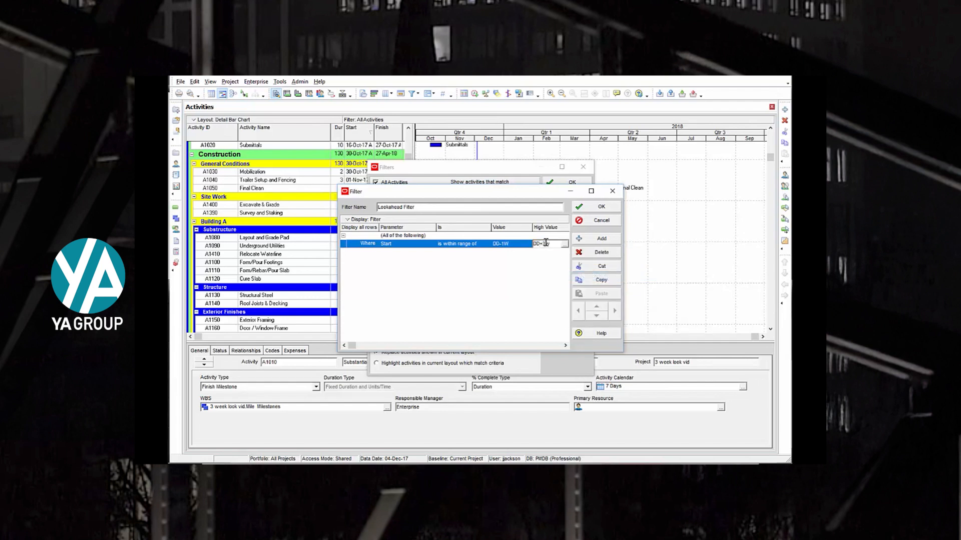
{"action": "key", "text": "Return"}
- Duplicate the Start condition and change the copy's parameter to Finish
{"action": "left_click", "coordinate": [597, 282]}
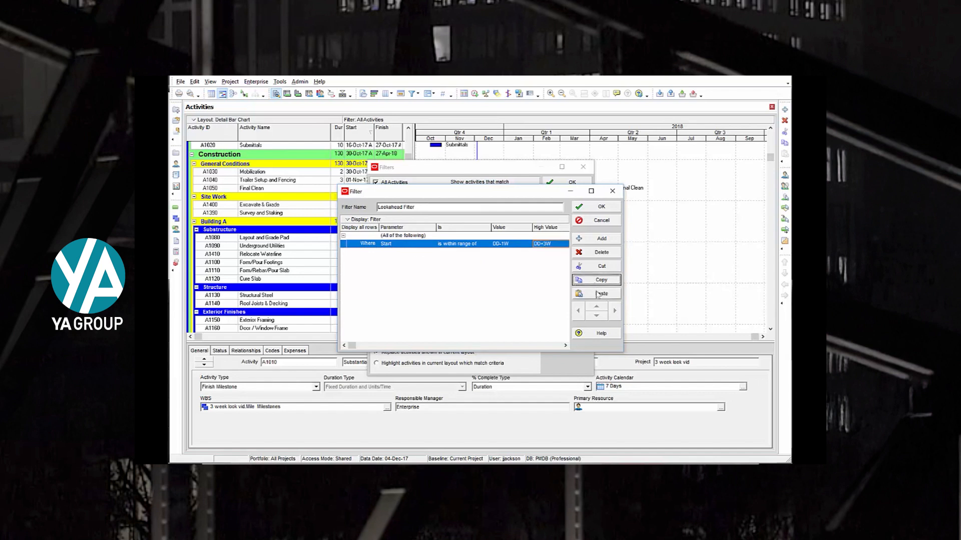
{"action": "left_click", "coordinate": [598, 294]}
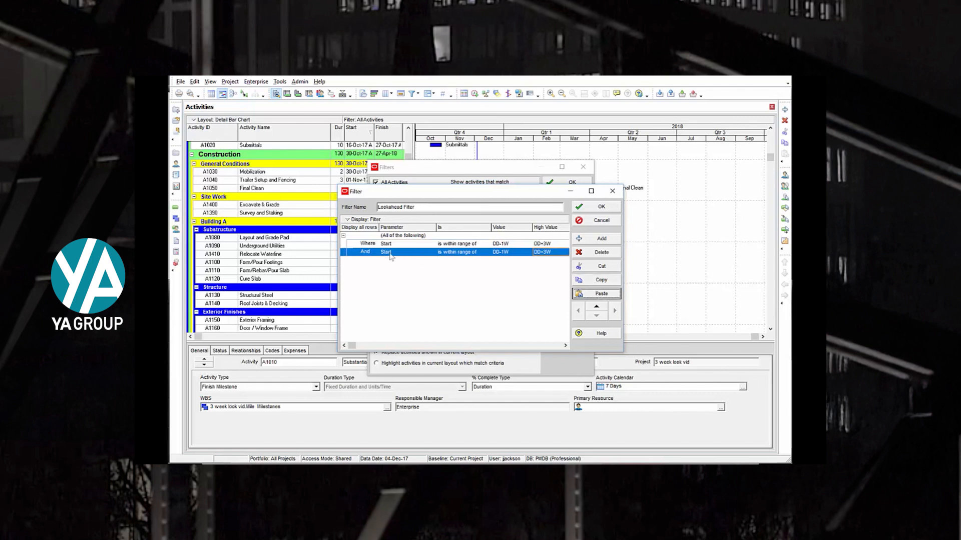
{"action": "left_click", "coordinate": [427, 253]}
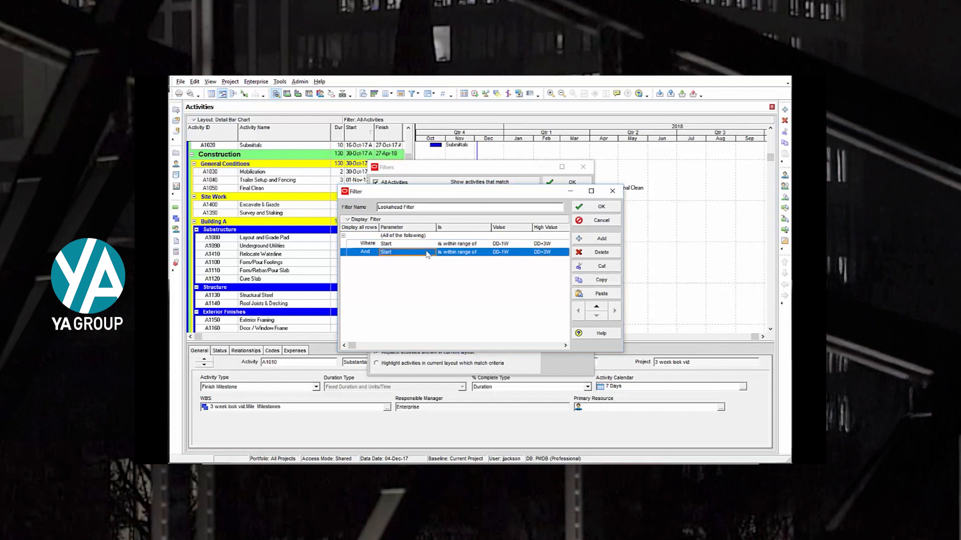
{"action": "key", "text": "s"}
{"action": "left_click", "coordinate": [430, 253]}
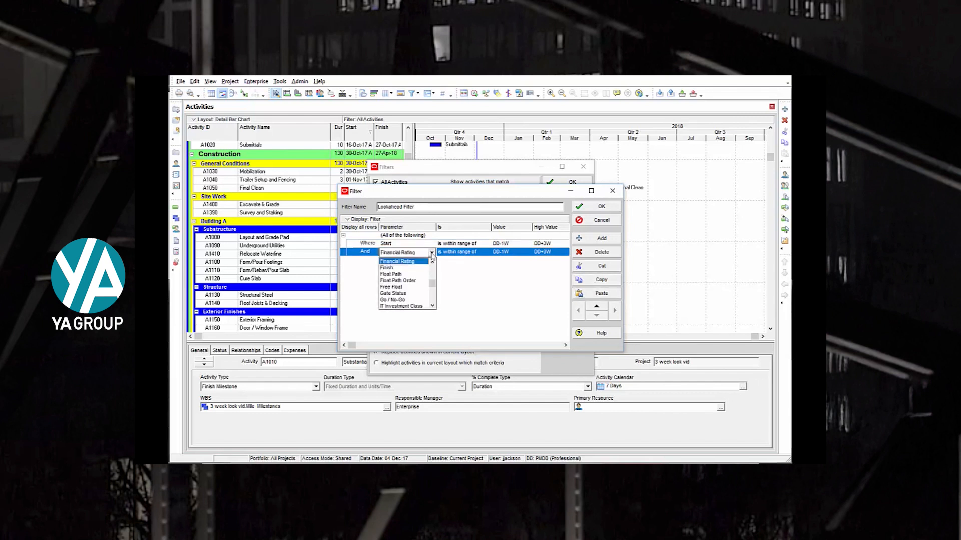
{"action": "left_click", "coordinate": [406, 270]}
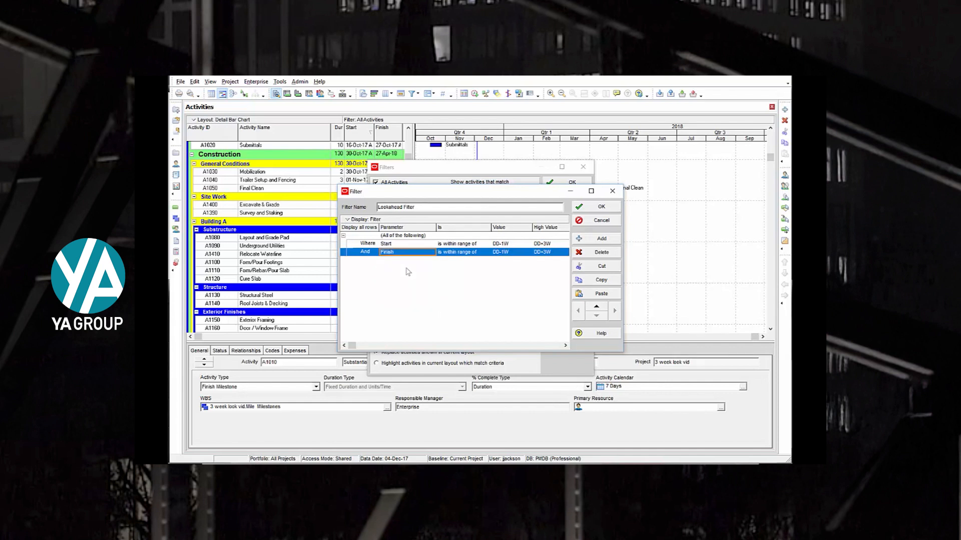
- Add a third filter condition where Activity Status equals In Progress
{"action": "left_click", "coordinate": [599, 240]}
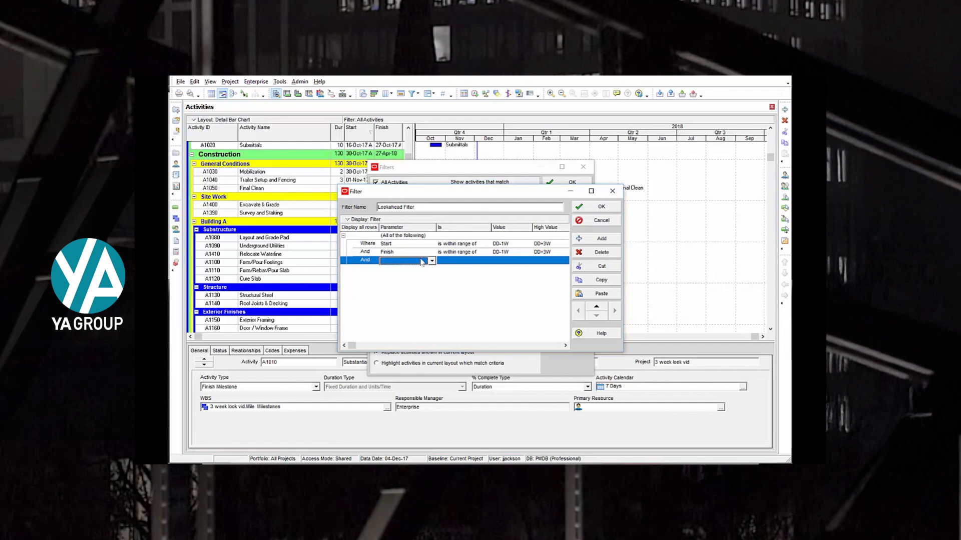
{"action": "type", "text": "act"}
{"action": "left_click", "coordinate": [431, 261]}
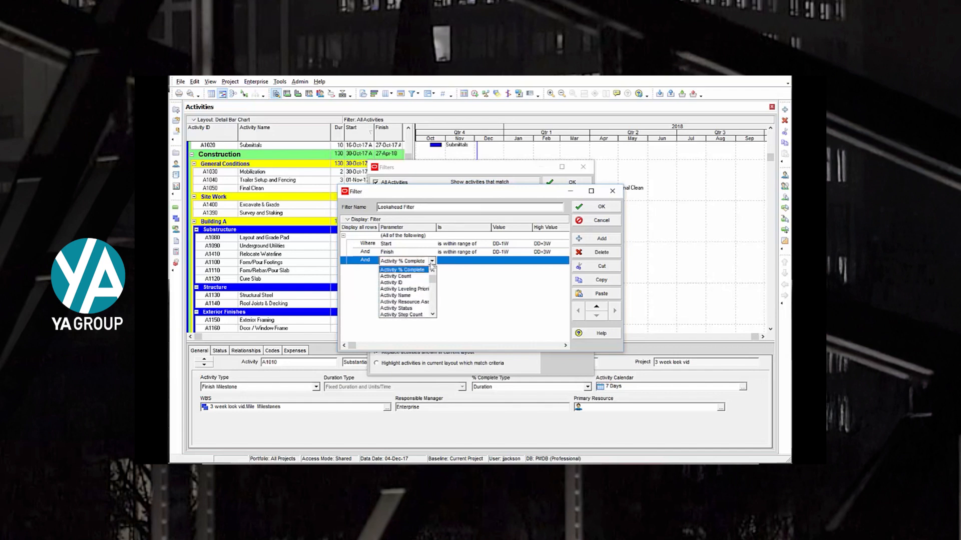
{"action": "left_click", "coordinate": [409, 308]}
{"action": "left_click", "coordinate": [504, 264]}
{"action": "left_click", "coordinate": [504, 264]}
{"action": "left_click", "coordinate": [504, 277]}
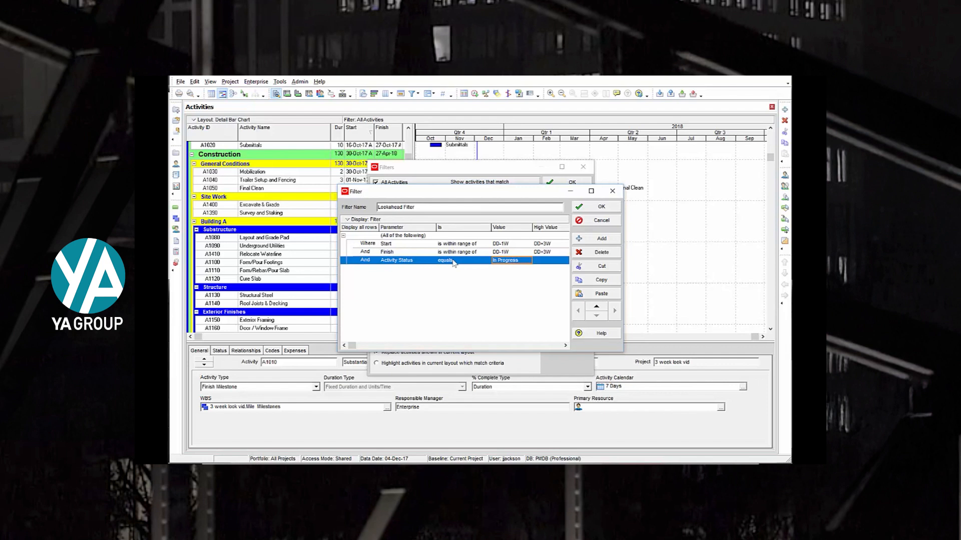
- Set the filter to match any of the following conditions instead of all of them
{"action": "left_click", "coordinate": [392, 237]}
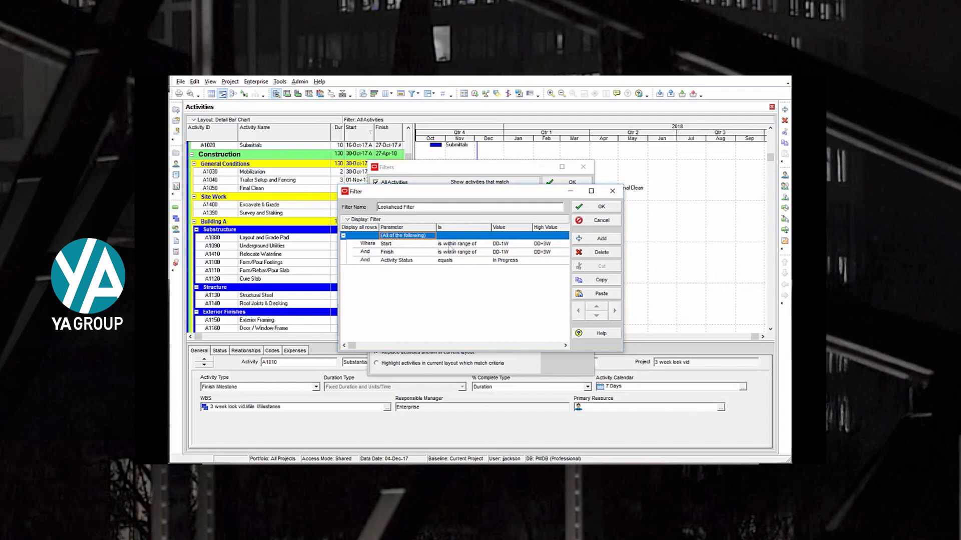
{"action": "left_click", "coordinate": [429, 238]}
{"action": "left_click", "coordinate": [431, 236]}
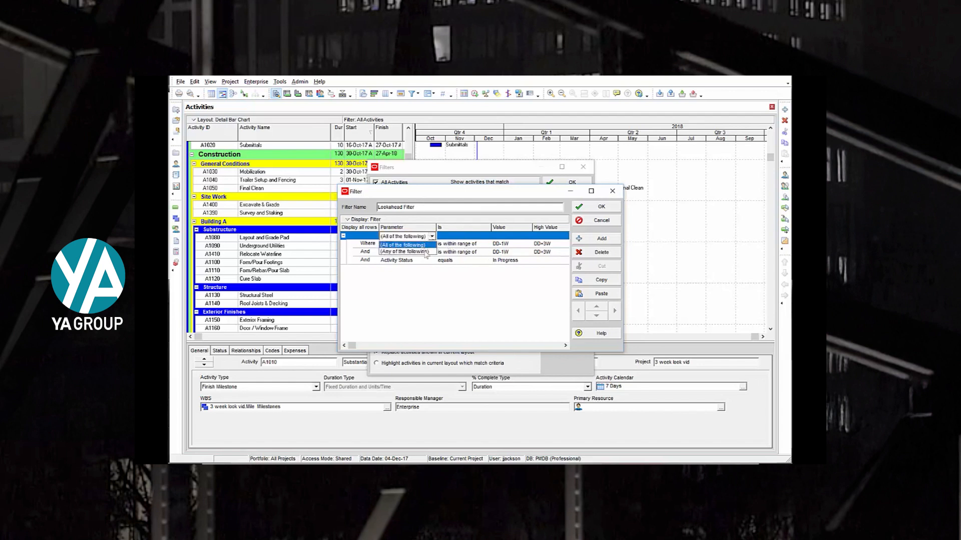
{"action": "left_click", "coordinate": [425, 252]}
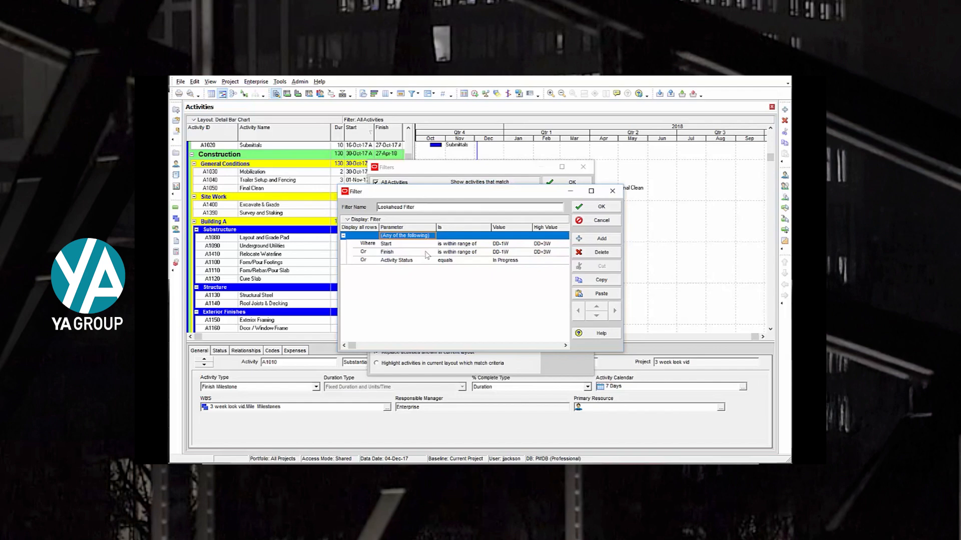
- Save the Lookahead Filter and apply it to the current activity layout
{"action": "left_click", "coordinate": [601, 208]}
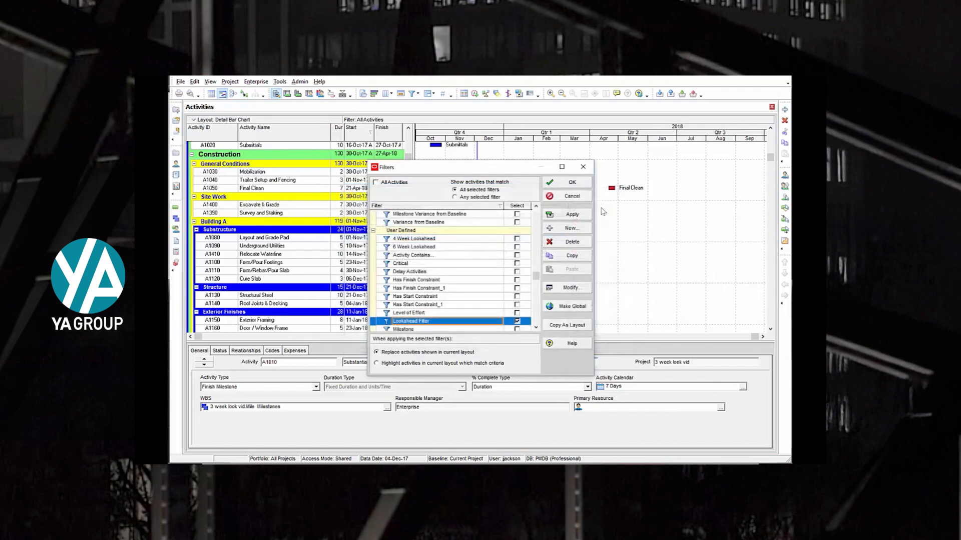
{"action": "left_click", "coordinate": [570, 215]}
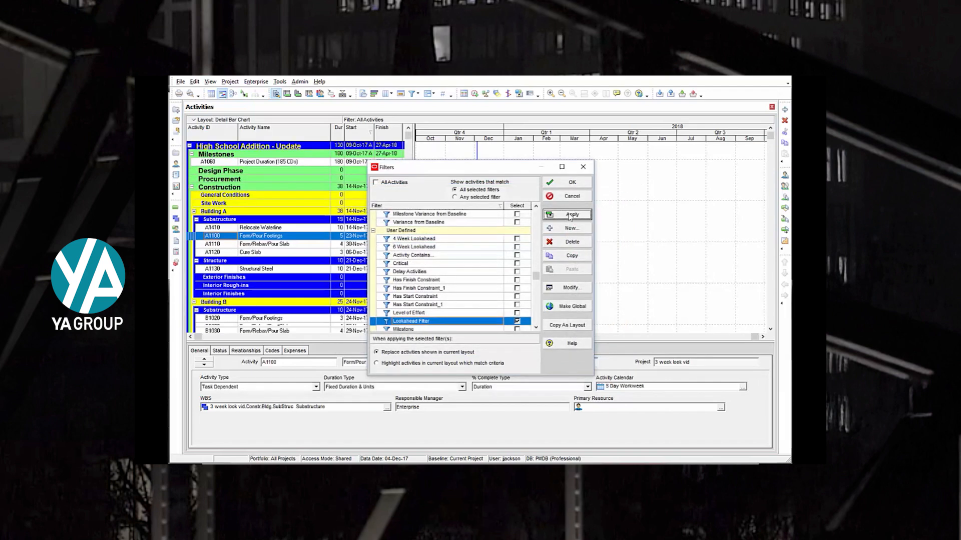
{"action": "left_click", "coordinate": [572, 185]}
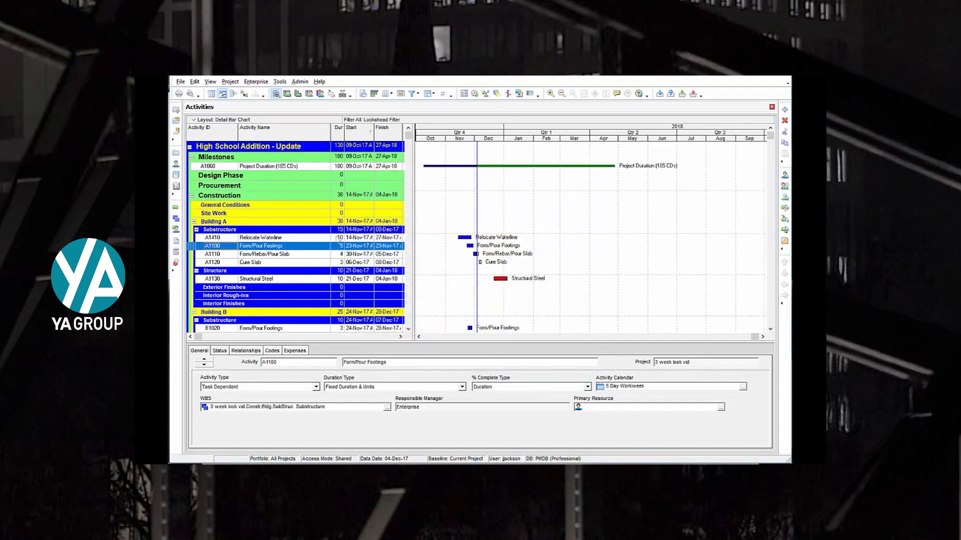
- Hide empty WBS group bands in the layout through the Group and Sort options
{"action": "left_click", "coordinate": [429, 96]}
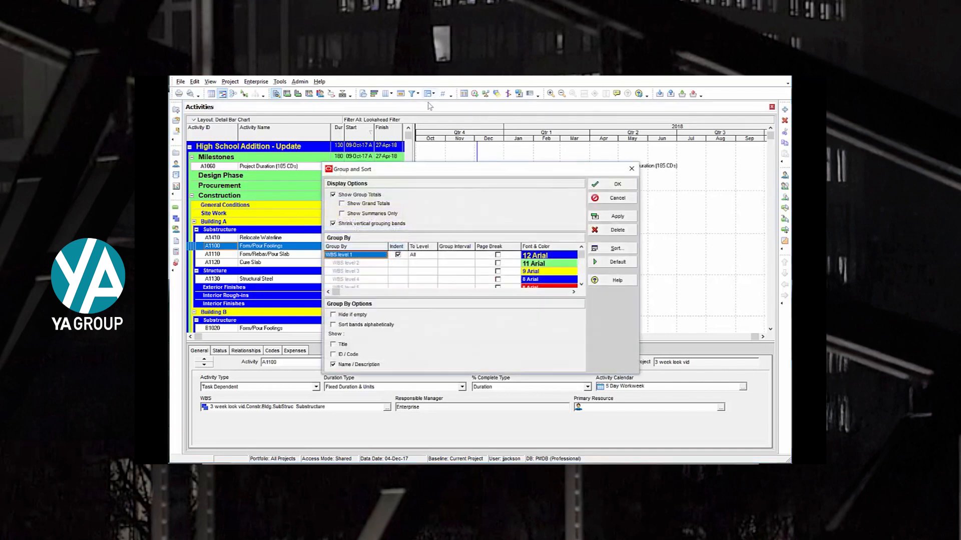
{"action": "left_click", "coordinate": [332, 315]}
{"action": "left_click", "coordinate": [623, 219]}
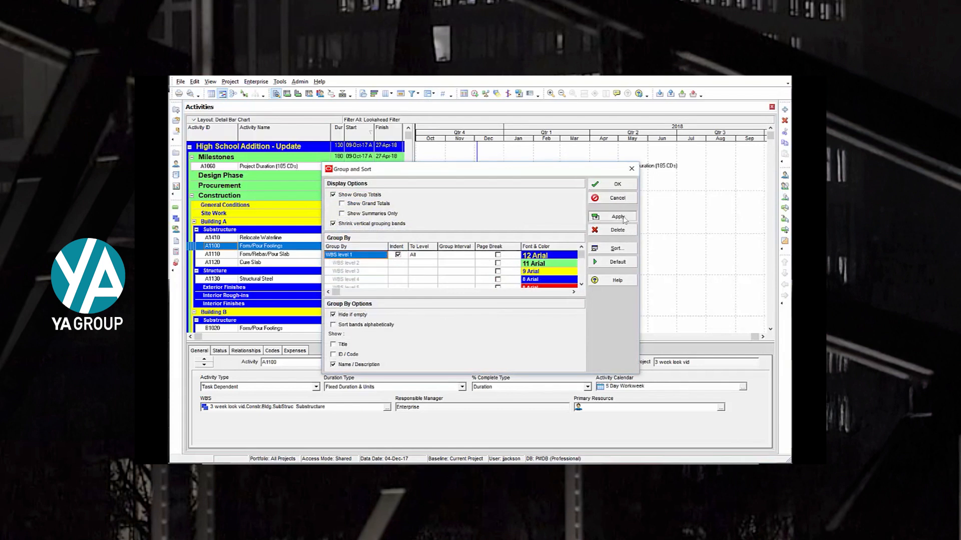
{"action": "left_click", "coordinate": [627, 185]}
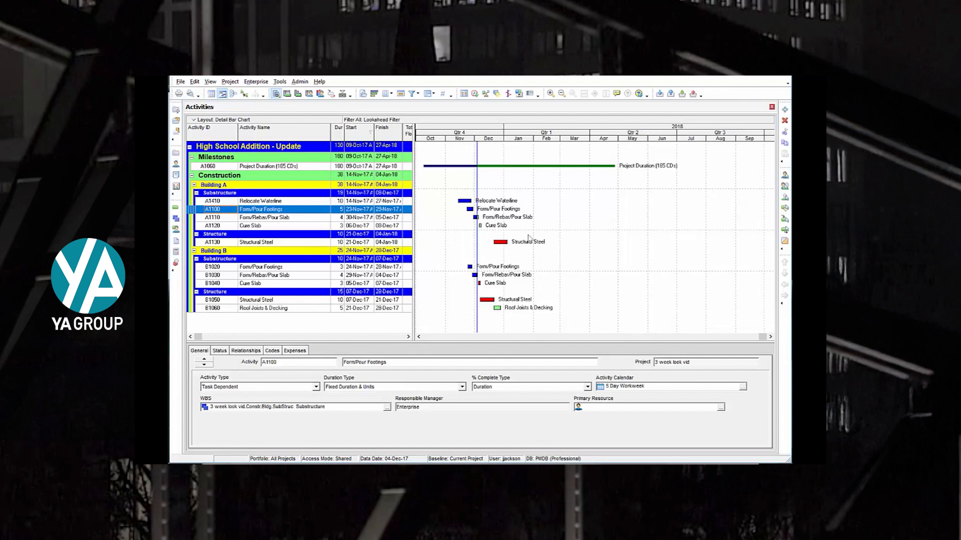
- Set the Gantt chart's timescale start to DD-1W, based on the earliest data date
{"action": "left_click_drag", "start_coordinate": [537, 141], "coordinate": [557, 133]}
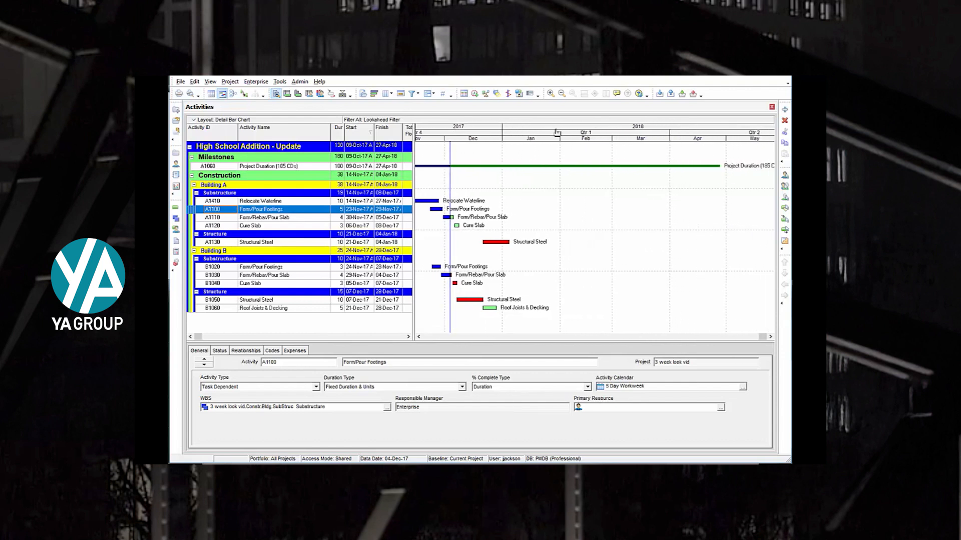
{"action": "right_click", "coordinate": [528, 134]}
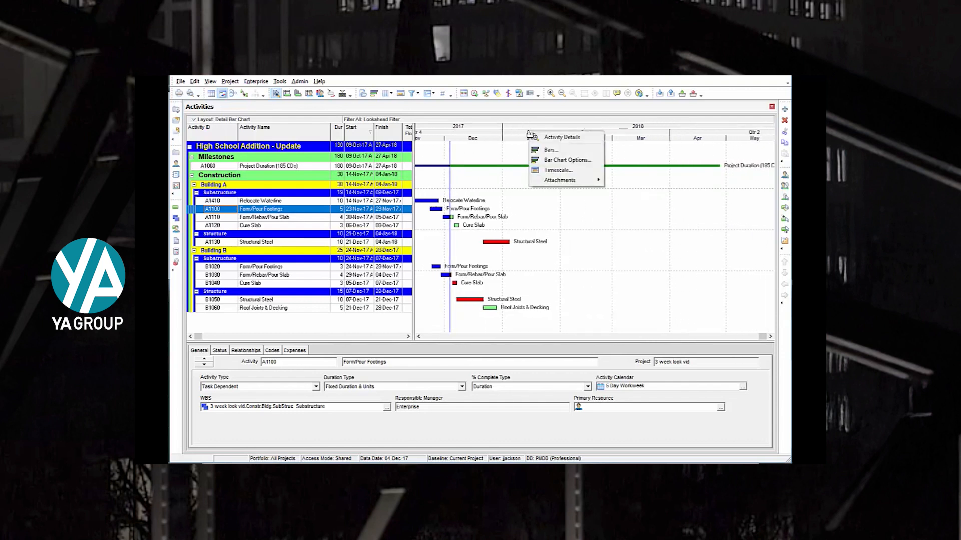
{"action": "left_click", "coordinate": [557, 170]}
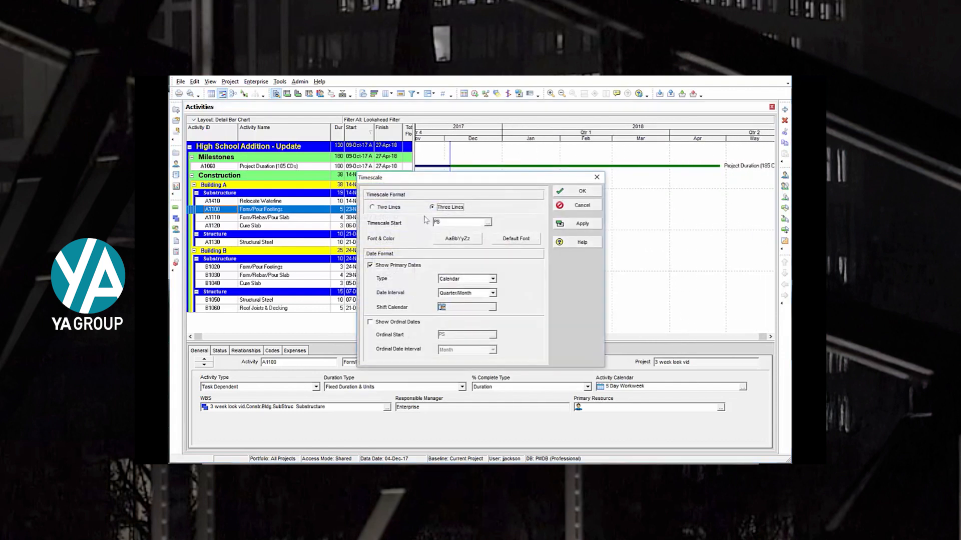
{"action": "left_click", "coordinate": [488, 223]}
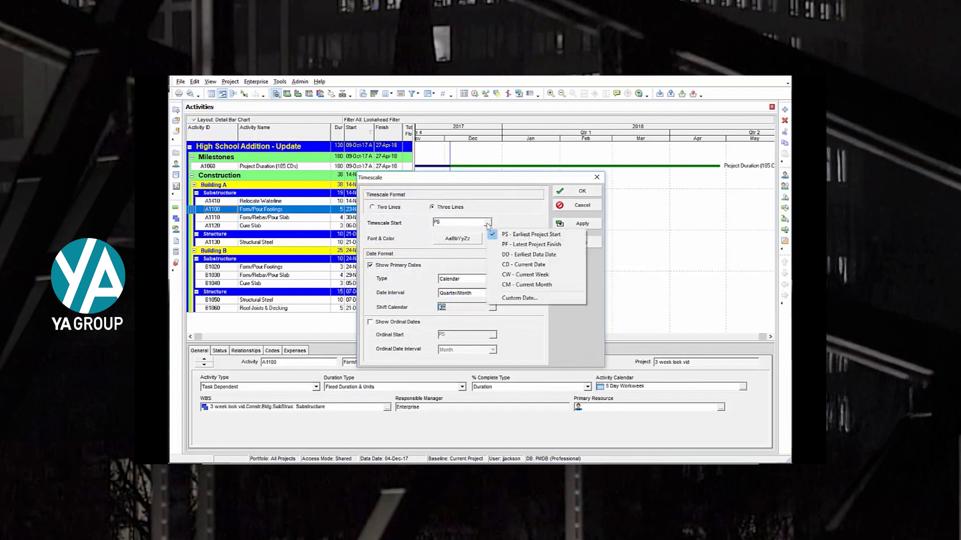
{"action": "left_click", "coordinate": [528, 254]}
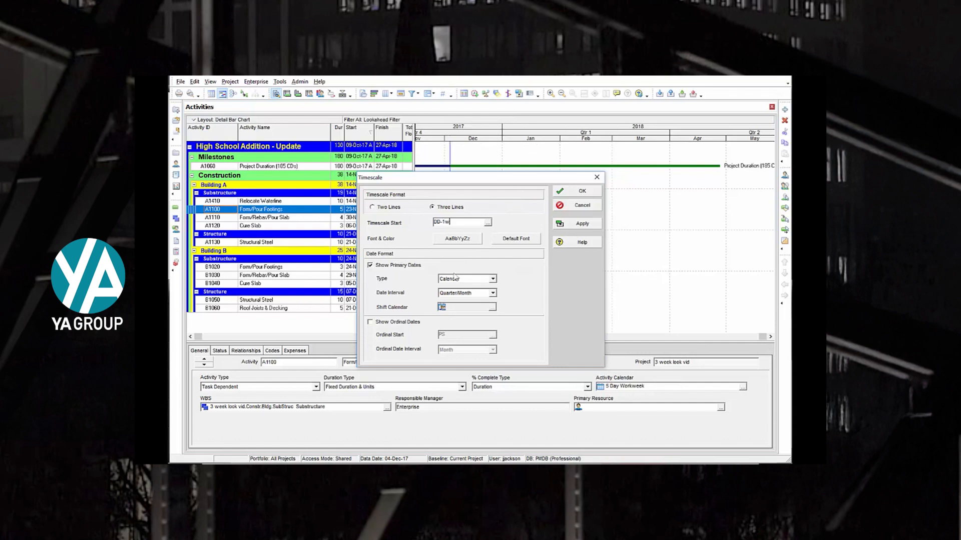
- Set the timescale's date interval to Week/Day 1 and apply the timescale settings
{"action": "left_click", "coordinate": [492, 293]}
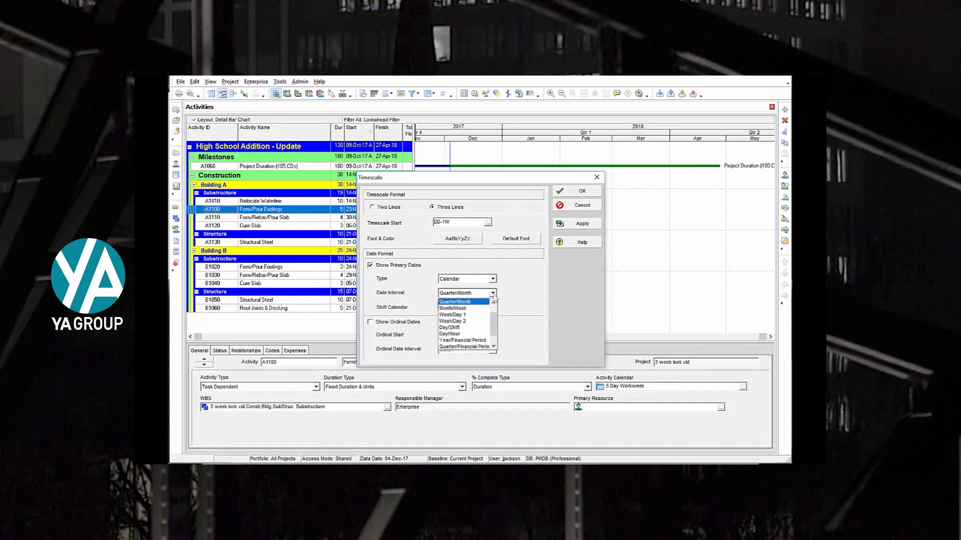
{"action": "key", "text": "Down"}
{"action": "key", "text": "Down"}
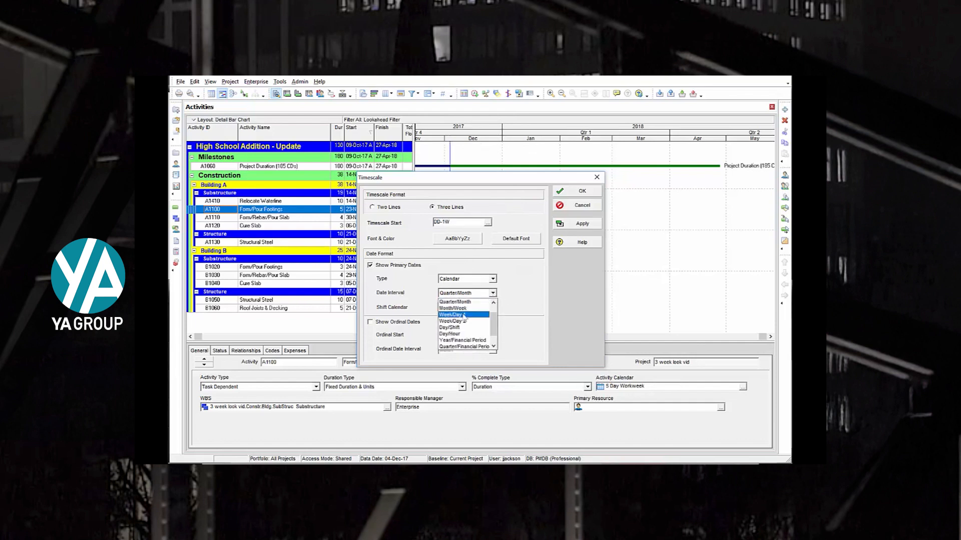
{"action": "key", "text": "Return"}
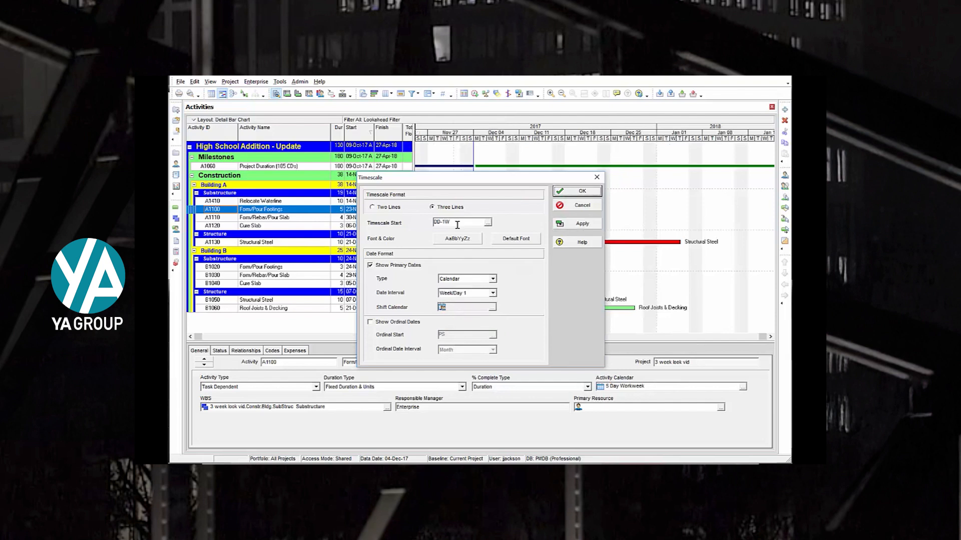
{"action": "left_click", "coordinate": [581, 192]}
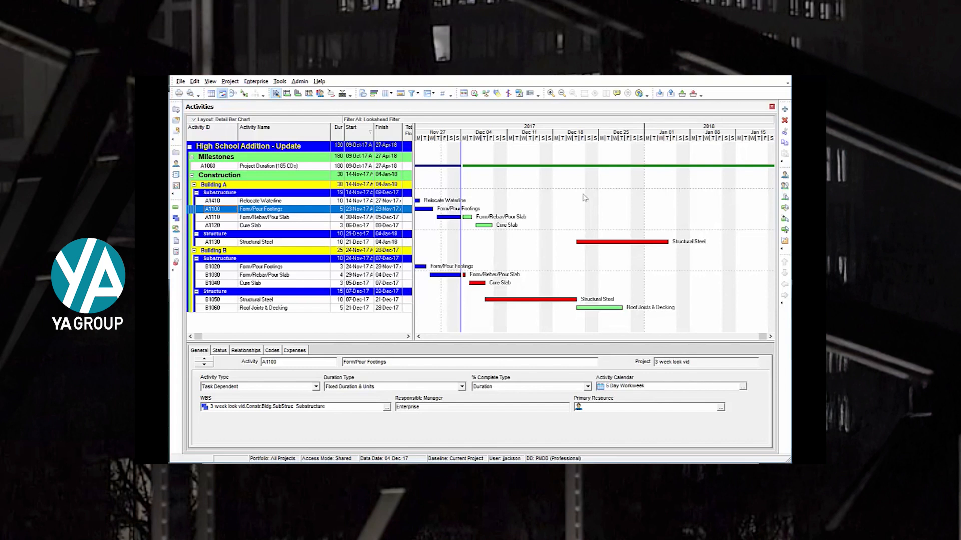
- Show vertical sight lines in the Gantt chart, with major lines every 1 Week and minor lines every 1 Day
{"action": "right_click", "coordinate": [519, 181]}
{"action": "left_click", "coordinate": [535, 210]}
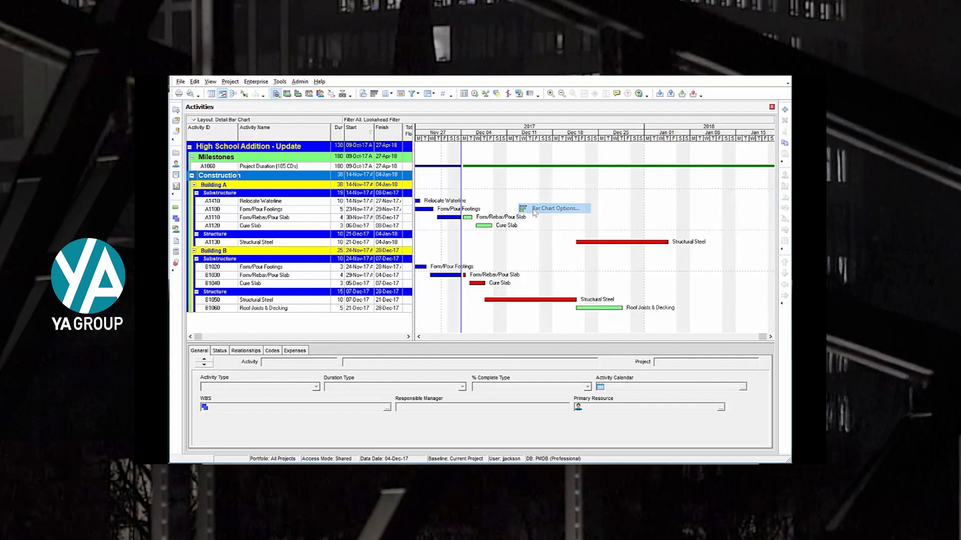
{"action": "left_click", "coordinate": [502, 208]}
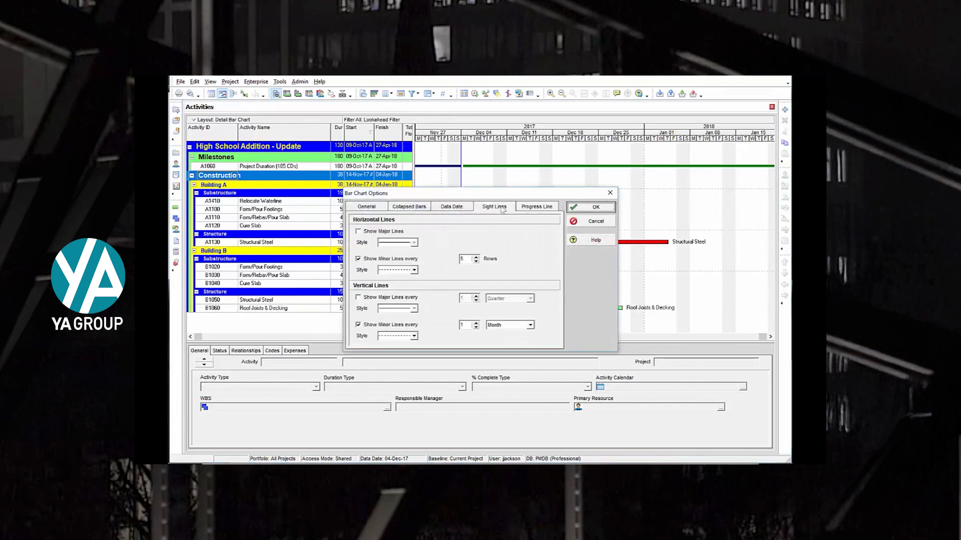
{"action": "left_click", "coordinate": [358, 298]}
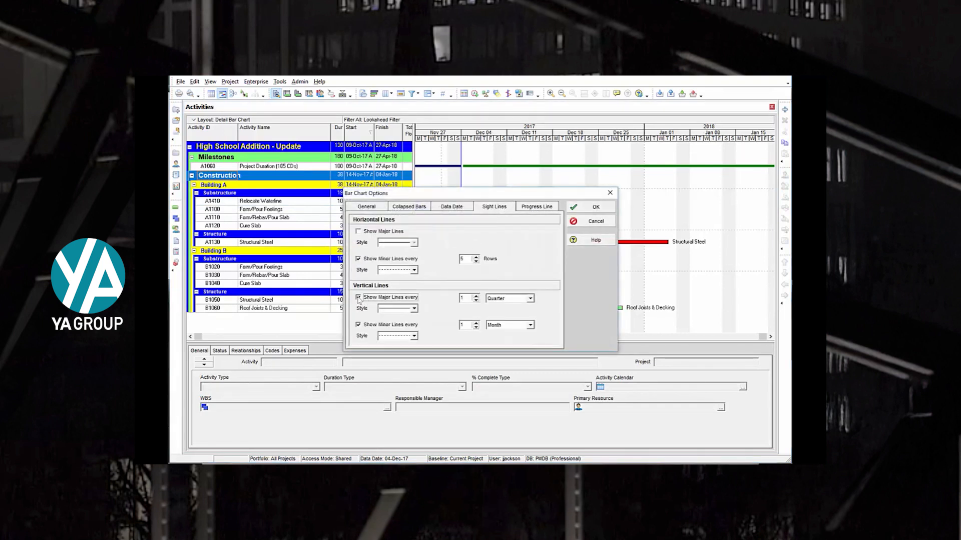
{"action": "left_click", "coordinate": [531, 299]}
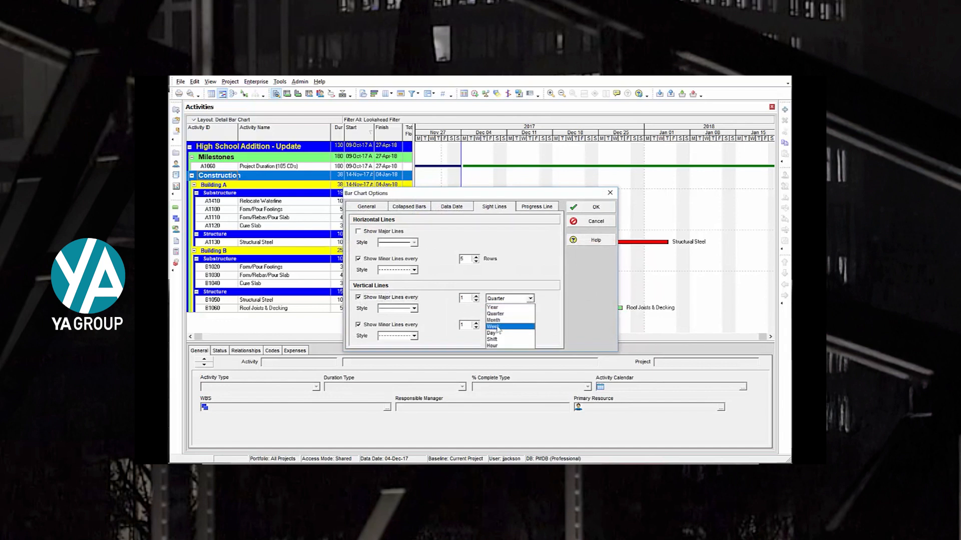
{"action": "left_click", "coordinate": [501, 322]}
{"action": "left_click", "coordinate": [529, 325]}
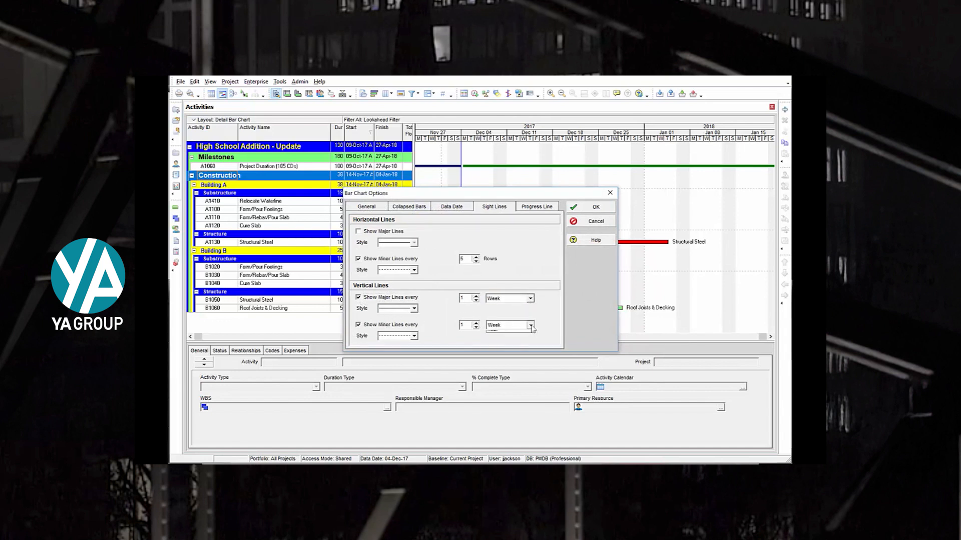
{"action": "left_click", "coordinate": [492, 341]}
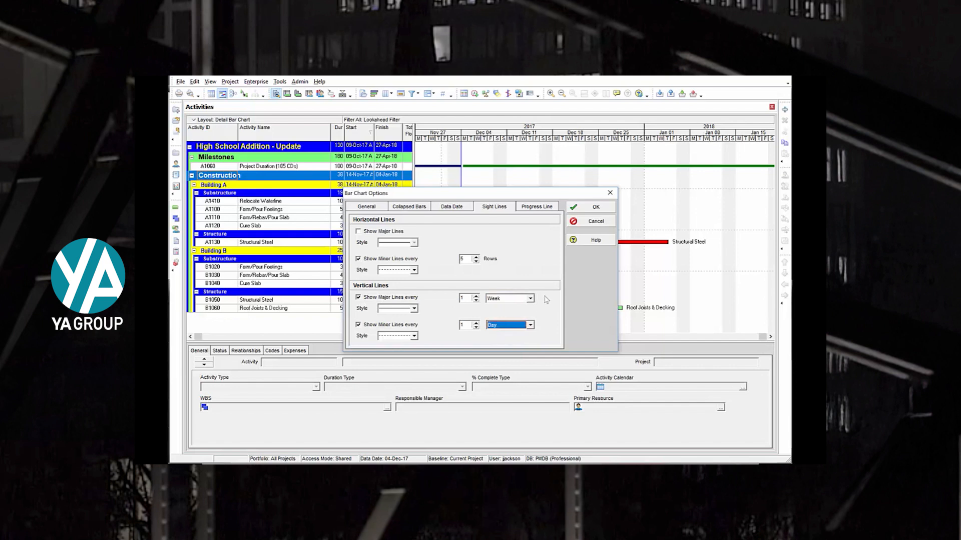
{"action": "left_click", "coordinate": [595, 207]}
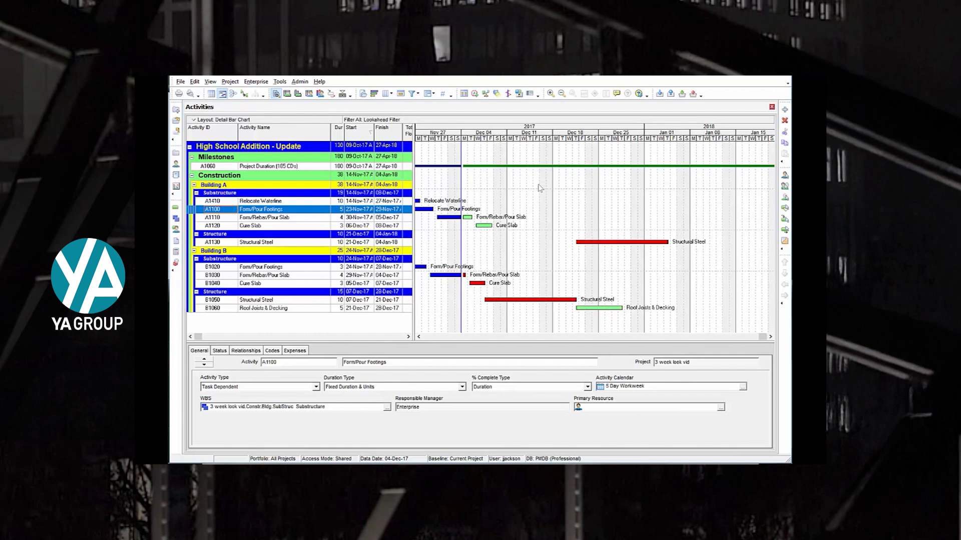
- In the print preview's page setup, set the timescale start to DD-1W, based on the earliest data date
{"action": "left_click", "coordinate": [190, 94]}
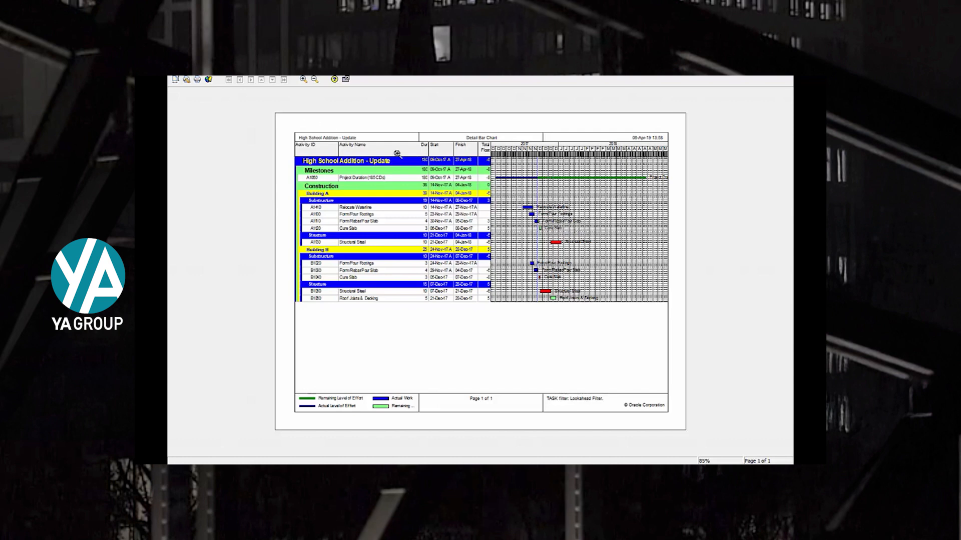
{"action": "left_click", "coordinate": [175, 80]}
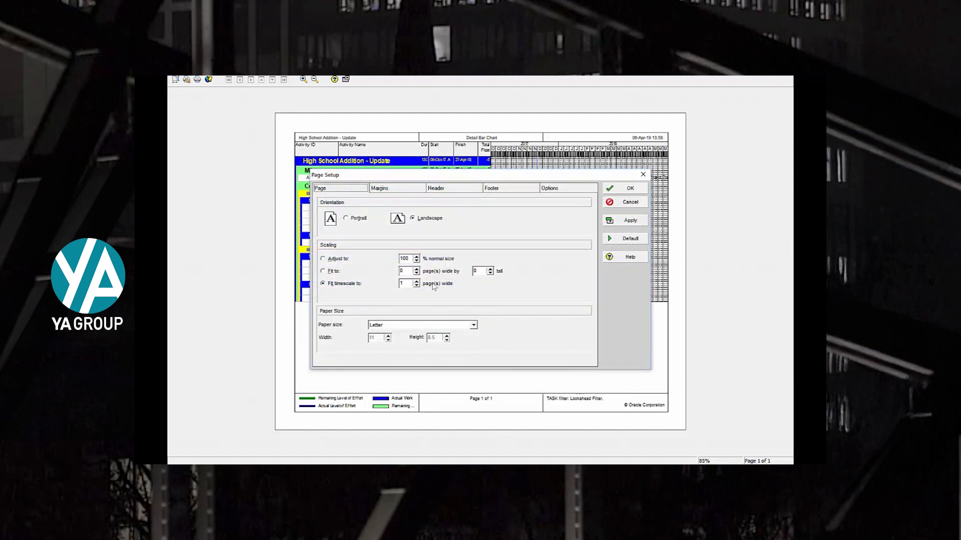
{"action": "left_click", "coordinate": [553, 191]}
{"action": "left_click", "coordinate": [459, 204]}
{"action": "left_click", "coordinate": [493, 234]}
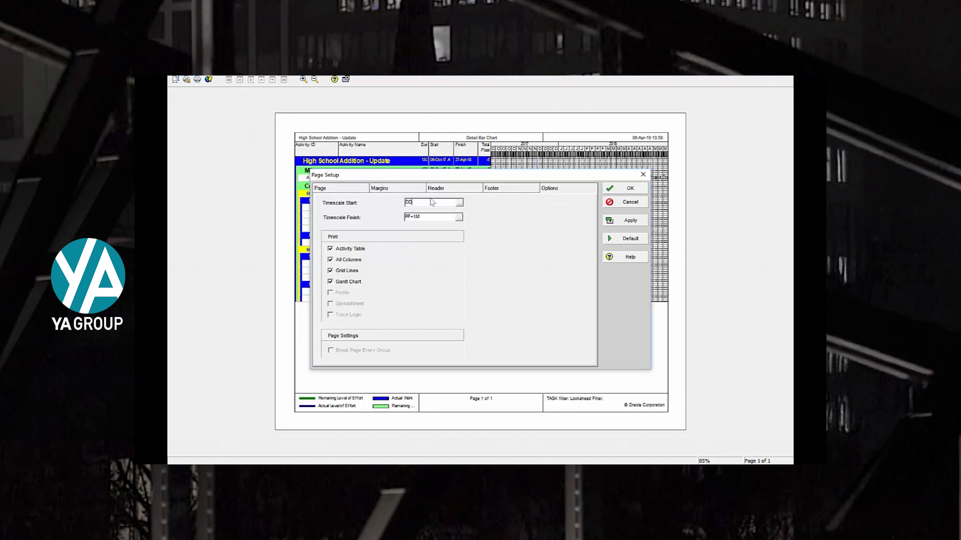
{"action": "type", "text": "-1w"}
{"action": "key", "text": "Tab"}
- Set the printed timescale finish to DD+3W from the earliest data date, apply the page setup and close the print preview
{"action": "left_click", "coordinate": [459, 219]}
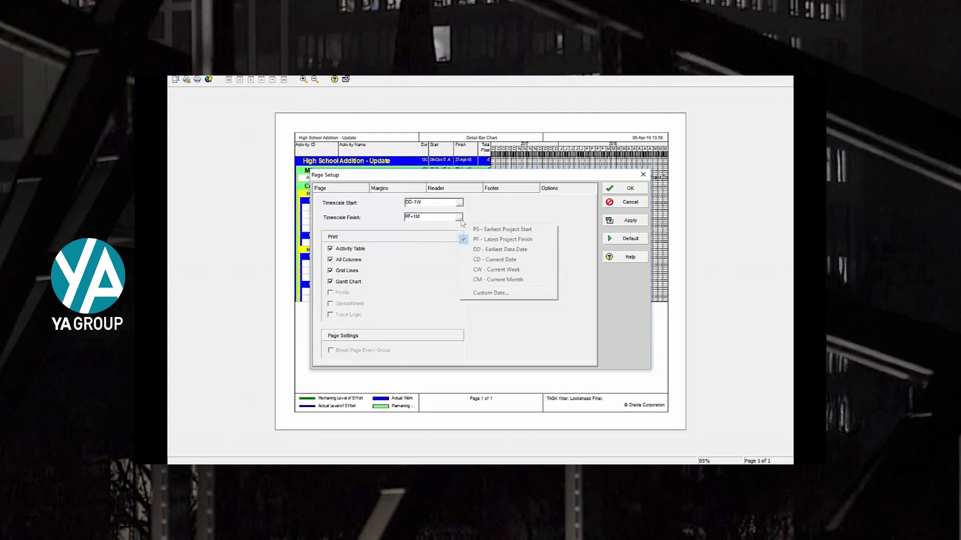
{"action": "left_click", "coordinate": [500, 249]}
{"action": "type", "text": "+3W"}
{"action": "left_click", "coordinate": [632, 220]}
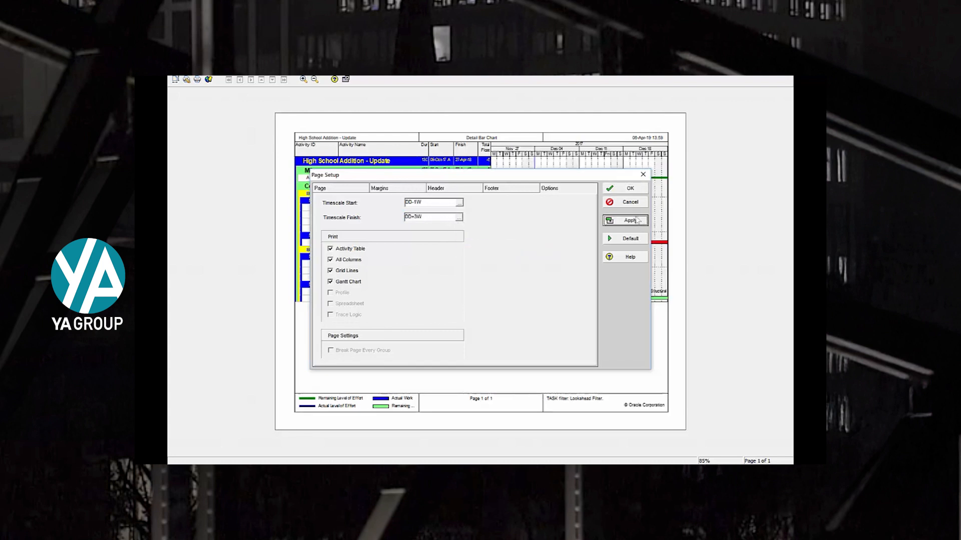
{"action": "left_click", "coordinate": [631, 190]}
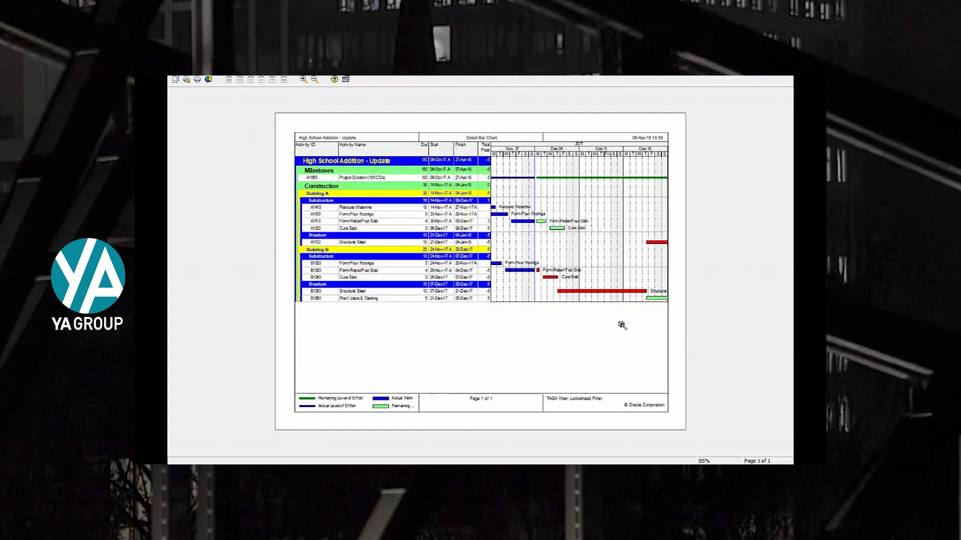
{"action": "left_click", "coordinate": [346, 80]}
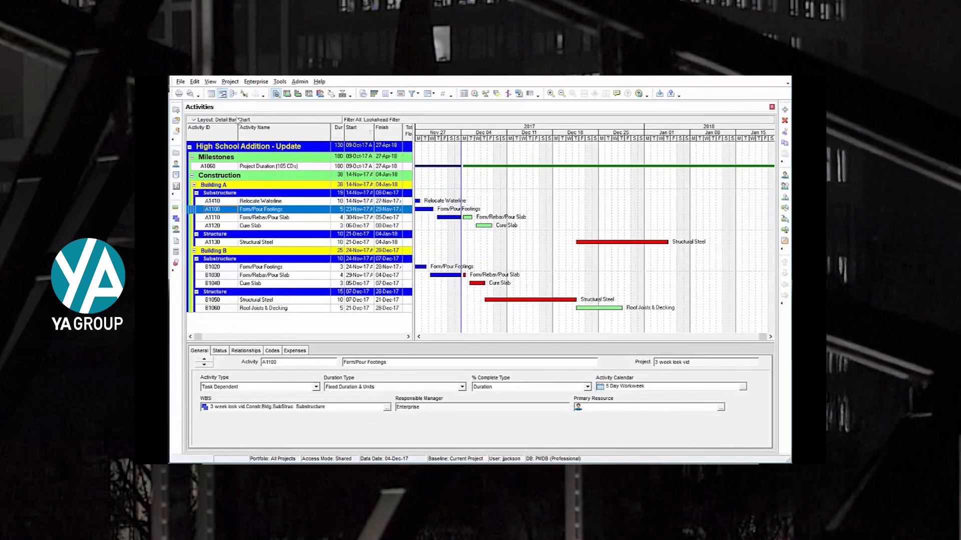
- Save the current layout under the new name Lookahead Schedule, available to the current user
{"action": "left_click", "coordinate": [210, 82]}
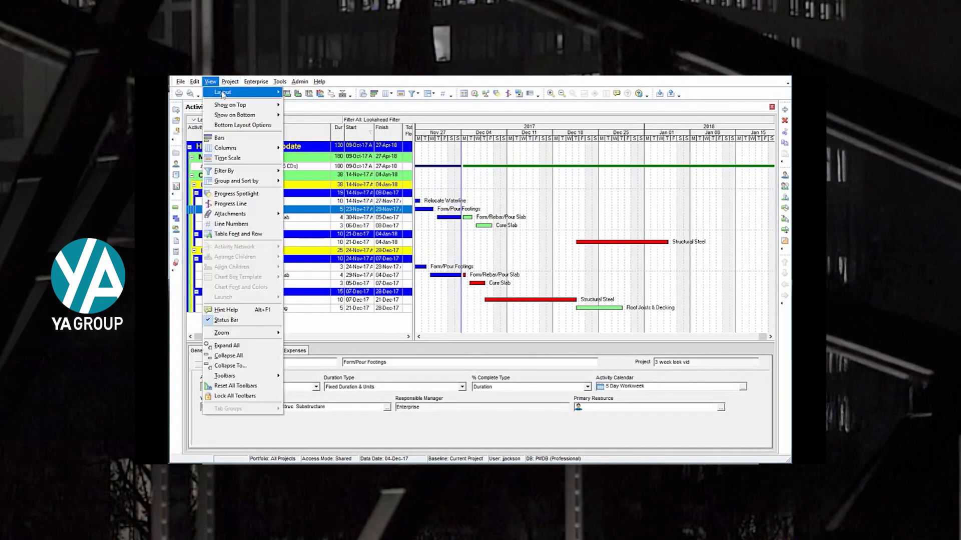
{"action": "mouse_move", "coordinate": [223, 94]}
{"action": "left_click", "coordinate": [305, 122]}
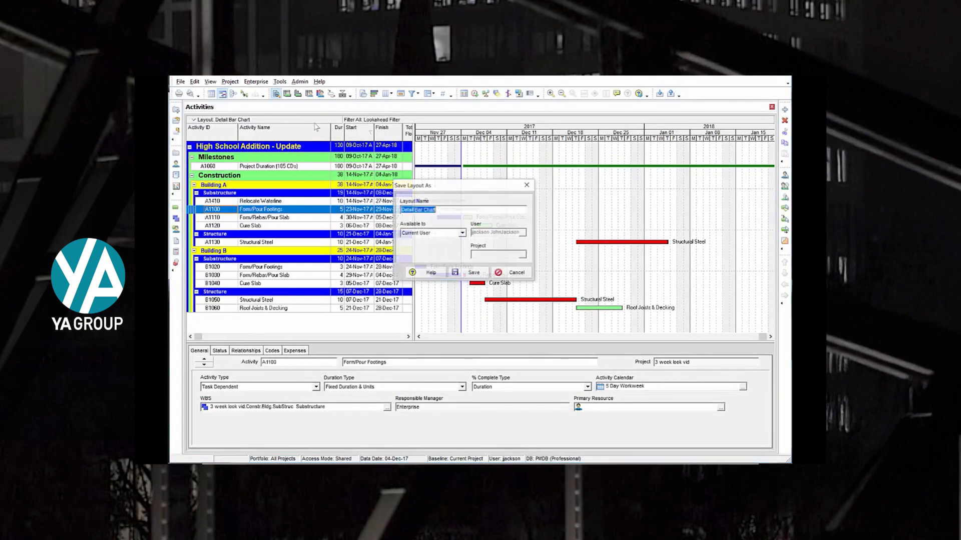
{"action": "type", "text": "Look"}
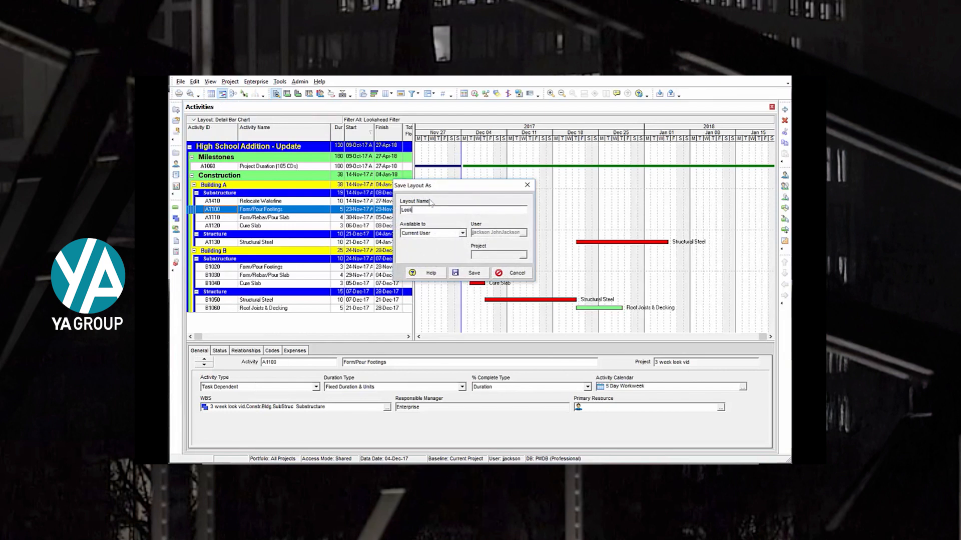
{"action": "type", "text": "ahead Schedule"}
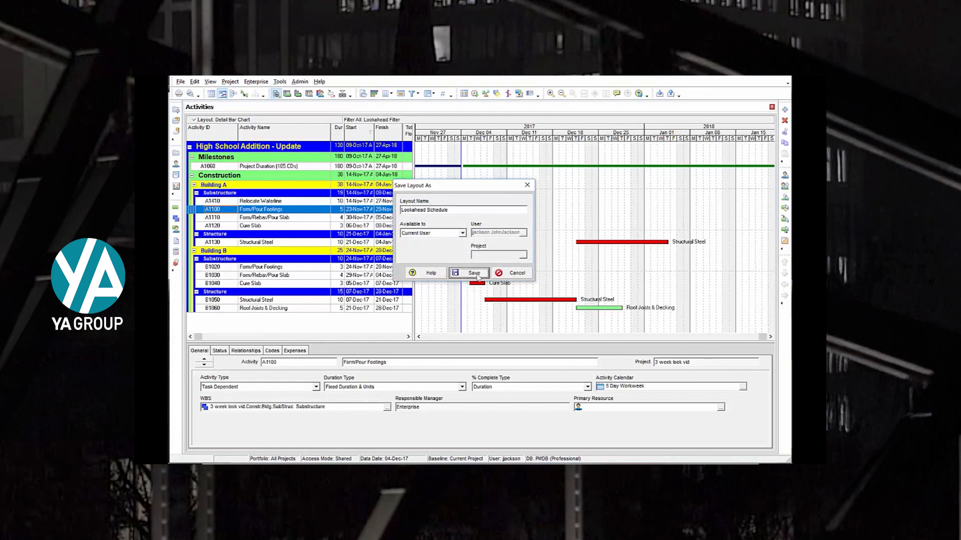
{"action": "left_click", "coordinate": [470, 273]}
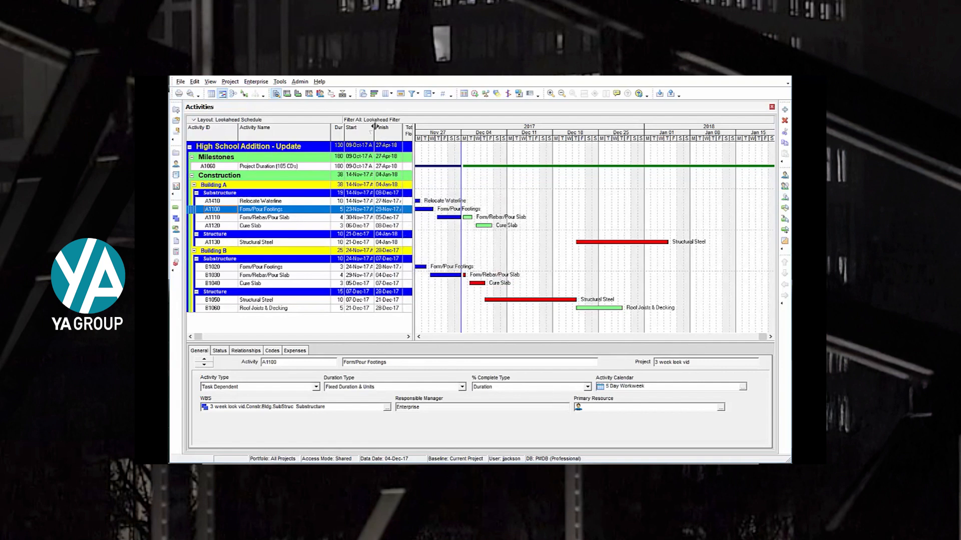
- Switch the activities view to the saved Detail Bar Chart user layout
{"action": "left_click", "coordinate": [210, 82]}
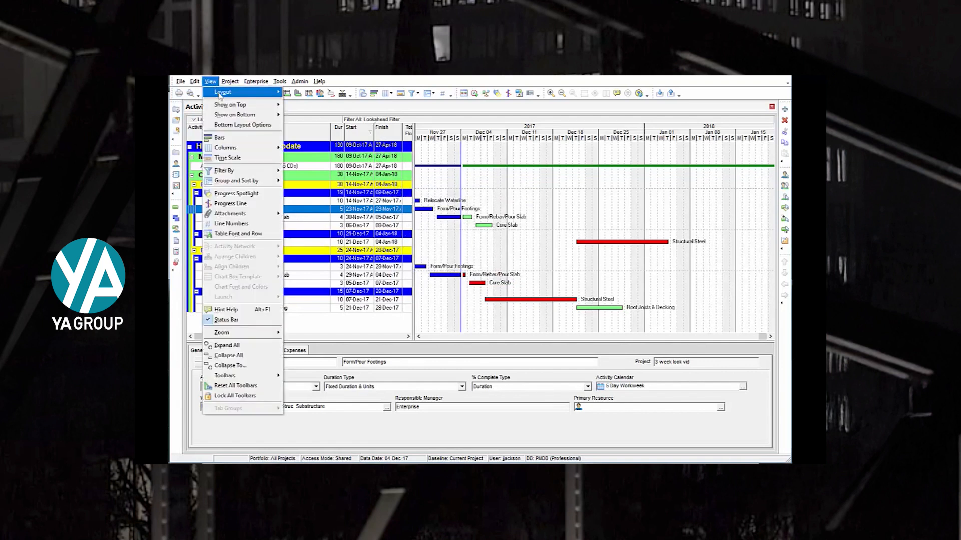
{"action": "mouse_move", "coordinate": [218, 95]}
{"action": "left_click", "coordinate": [311, 102]}
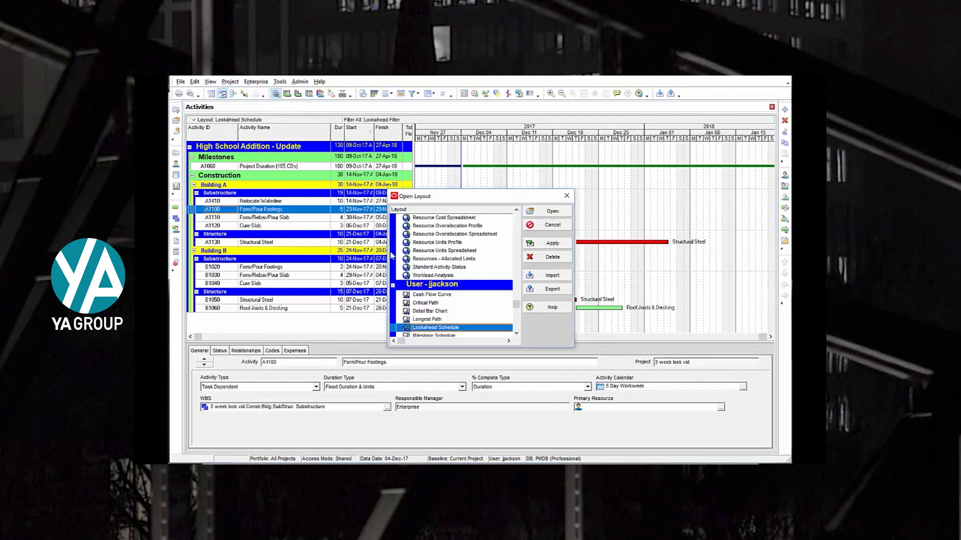
{"action": "left_click", "coordinate": [430, 311]}
{"action": "left_click", "coordinate": [552, 243]}
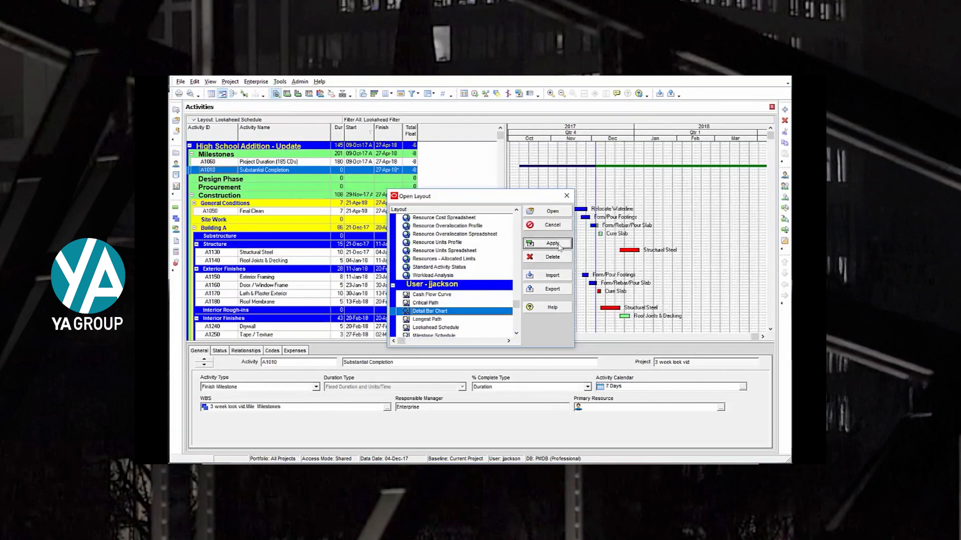
{"action": "left_click", "coordinate": [568, 214]}
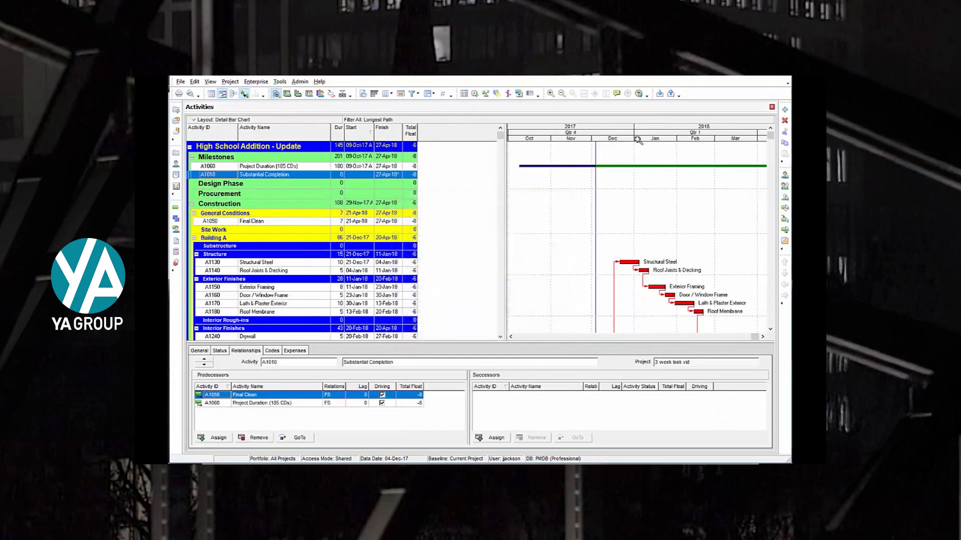
- Reopen the saved Lookahead Schedule layout from the user layouts
{"action": "left_click", "coordinate": [210, 81]}
{"action": "mouse_move", "coordinate": [270, 99]}
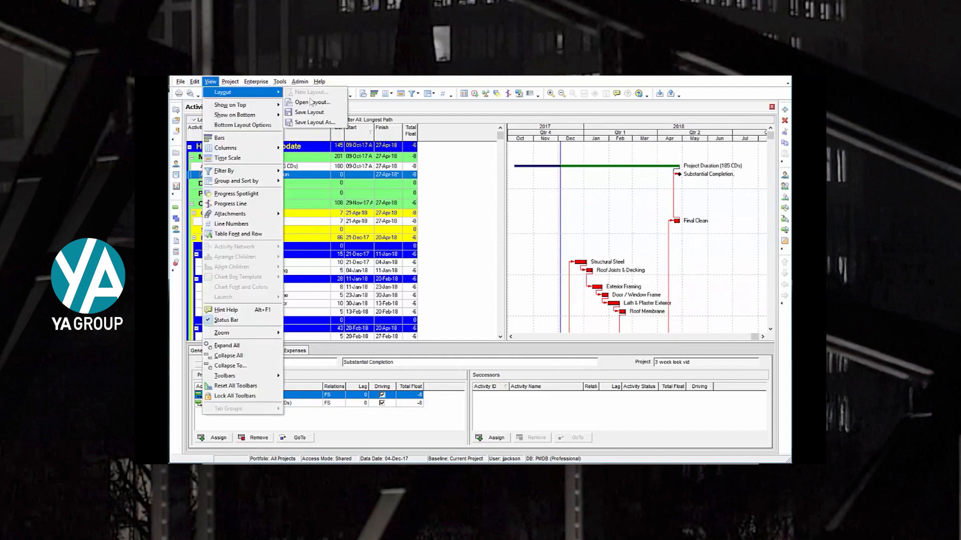
{"action": "left_click", "coordinate": [311, 103]}
{"action": "left_click", "coordinate": [483, 274]}
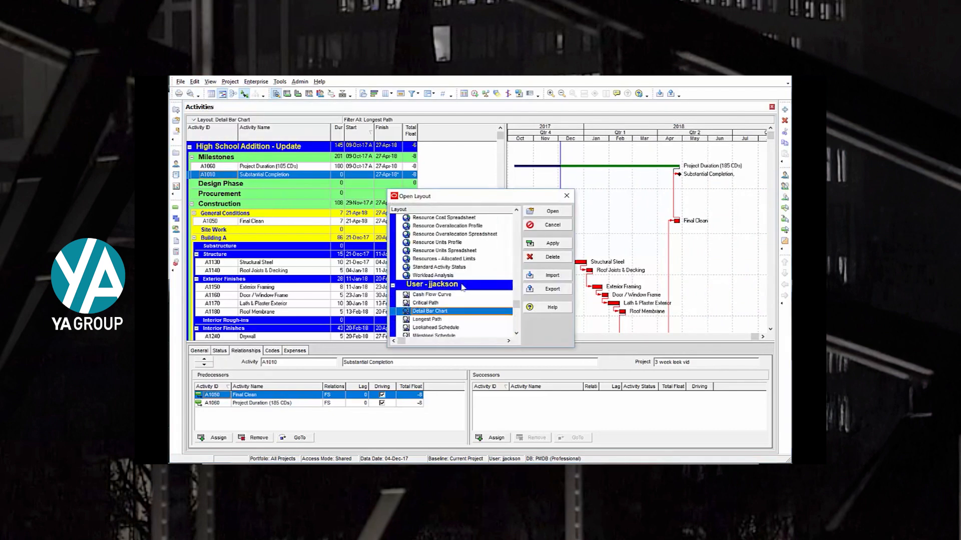
{"action": "left_click", "coordinate": [435, 327]}
{"action": "left_click", "coordinate": [553, 211]}
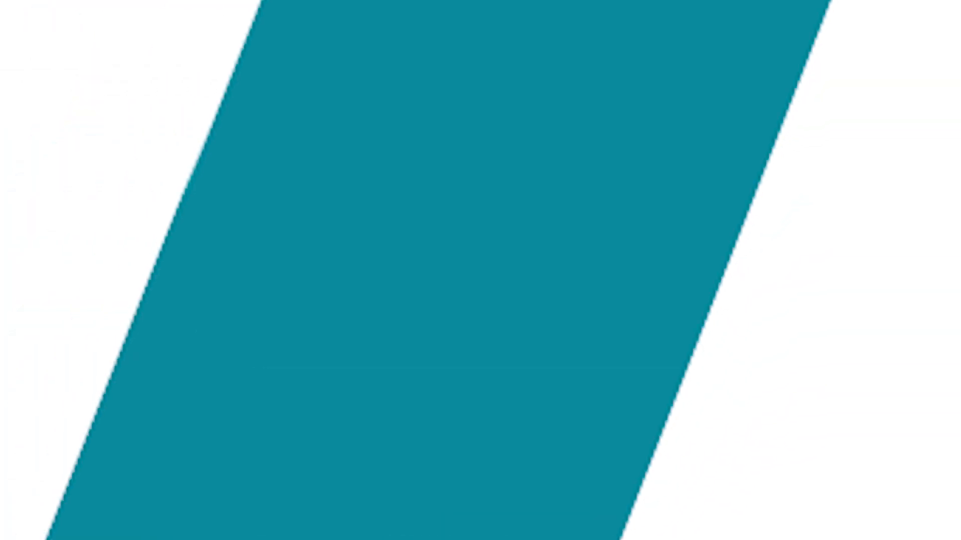